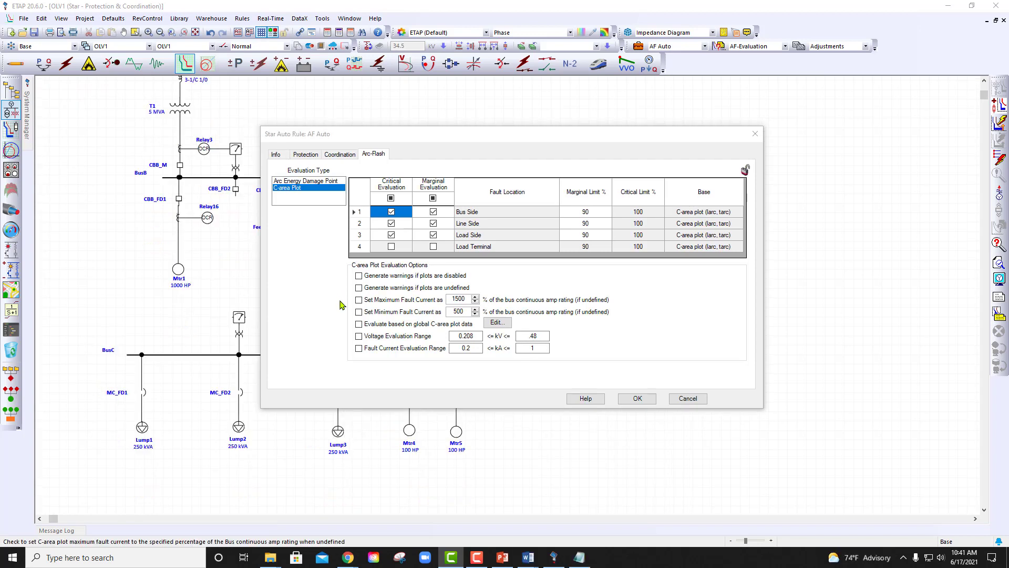
# Use global C-area plot data, enable voltage and fault-current ranges, and set the upper limit to 10 kA.
pyautogui.click(359, 324)
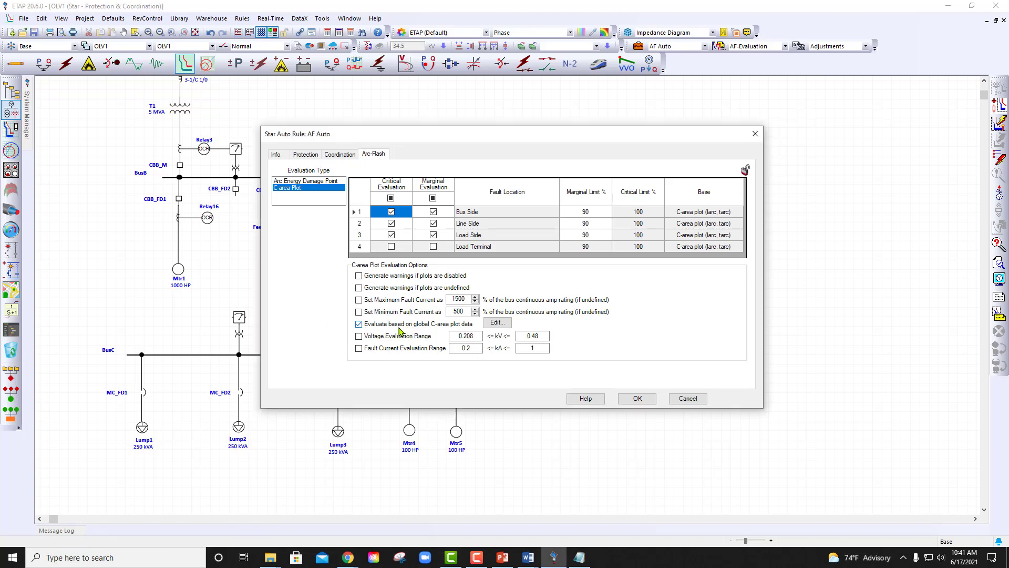
pyautogui.click(359, 338)
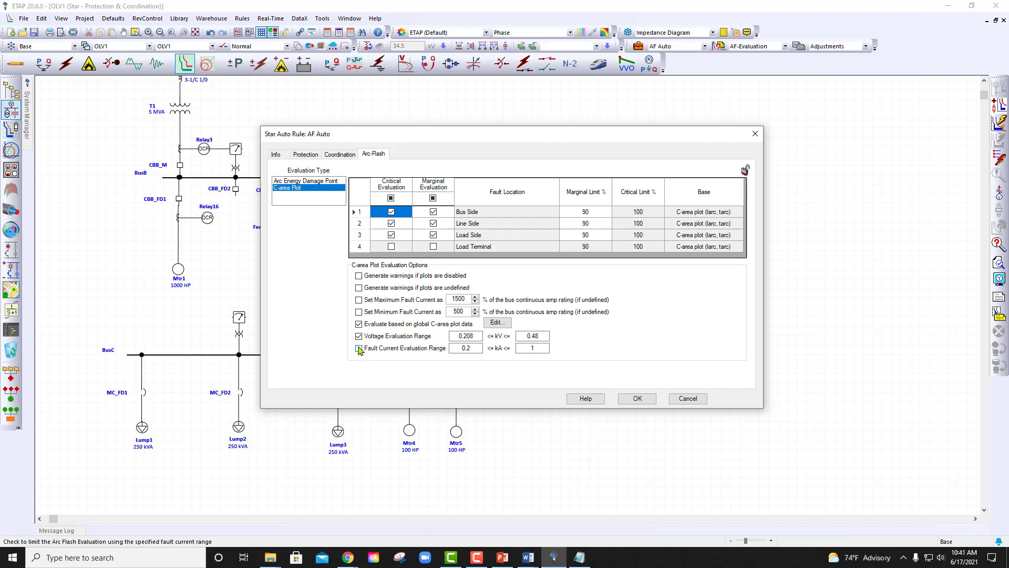
pyautogui.click(359, 348)
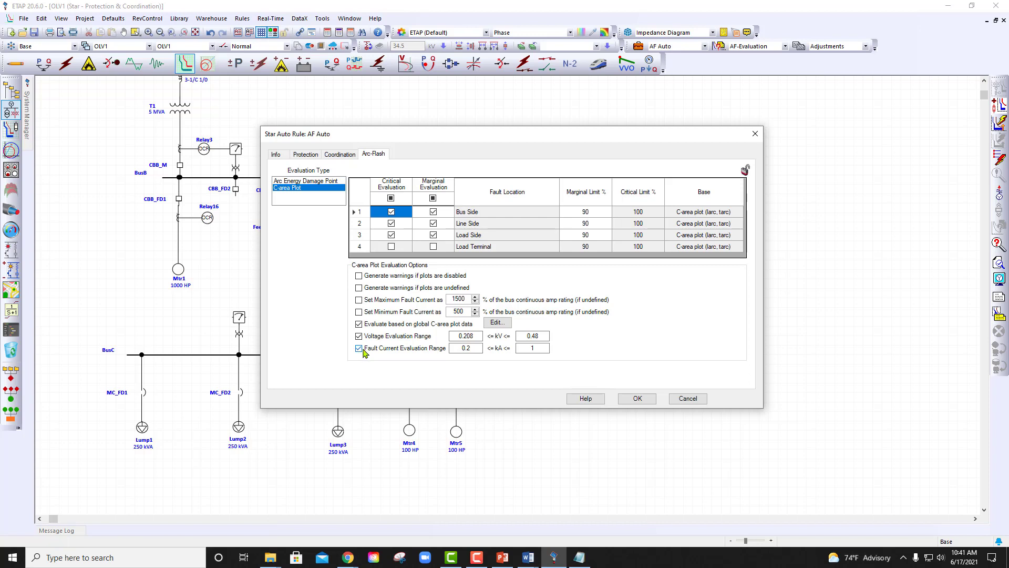
pyautogui.click(536, 348)
pyautogui.write('0')
# Enable the VCBB electrode configuration in the global panelboard C-area plot data.
pyautogui.click(504, 325)
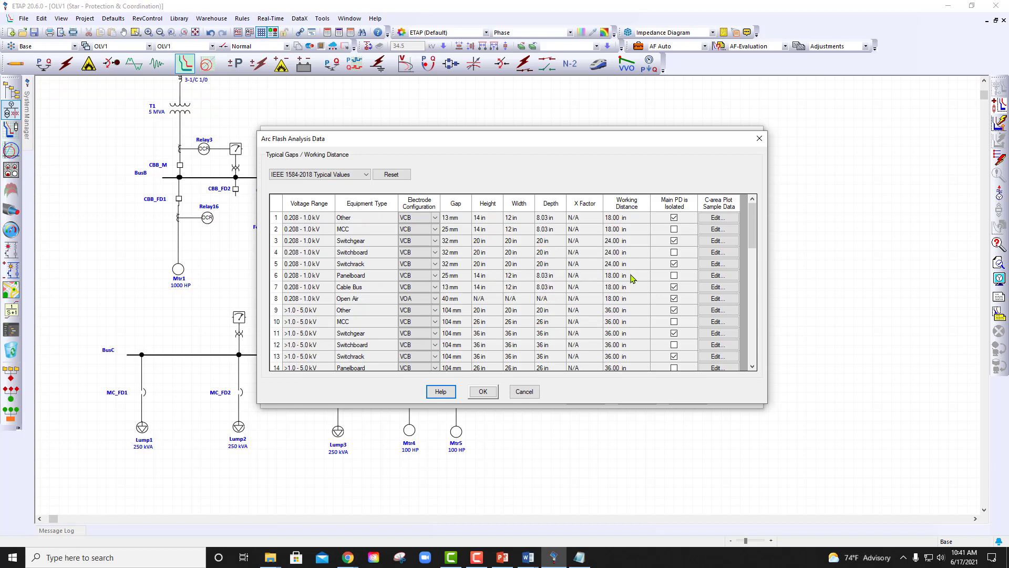
pyautogui.click(705, 277)
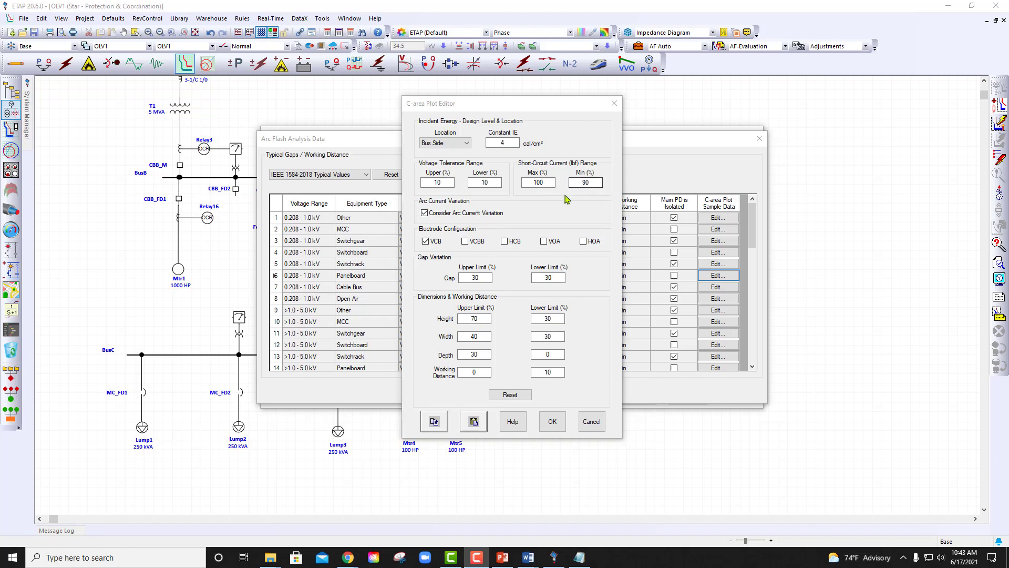
pyautogui.click(465, 242)
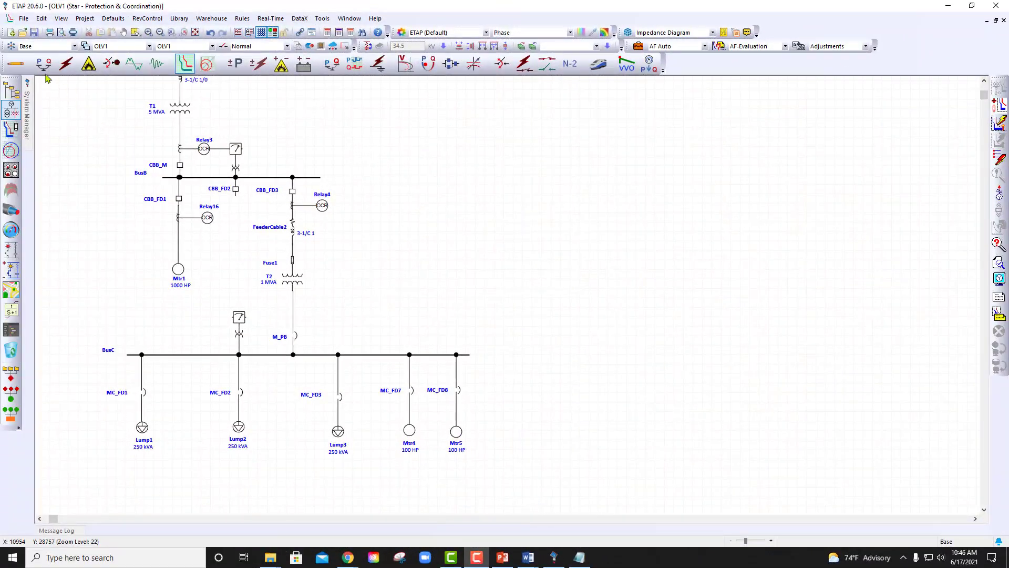
# Create a project revision named Recommended and make it the active revision.
pyautogui.click(10, 46)
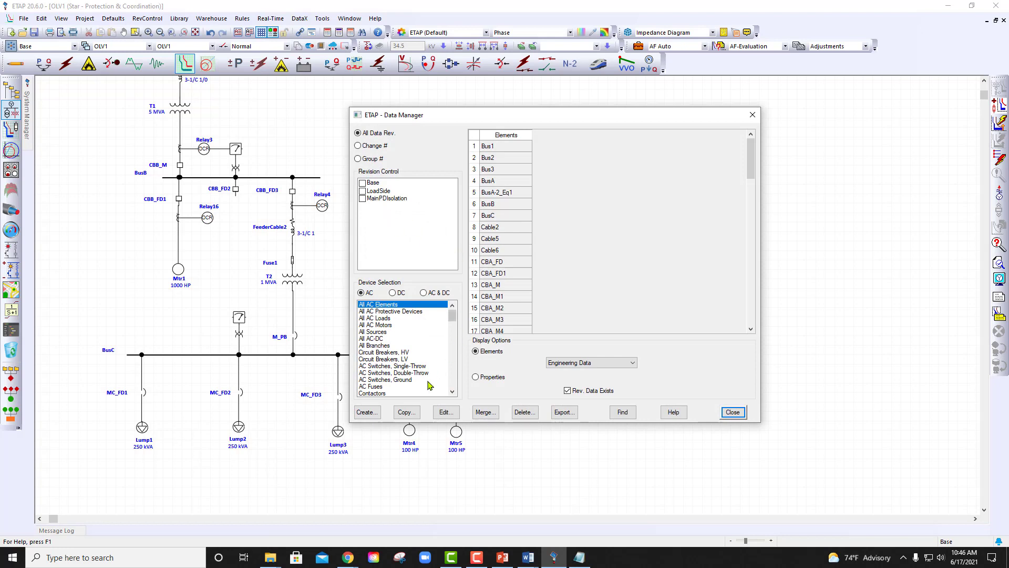
pyautogui.click(367, 412)
pyautogui.write('Recommended')
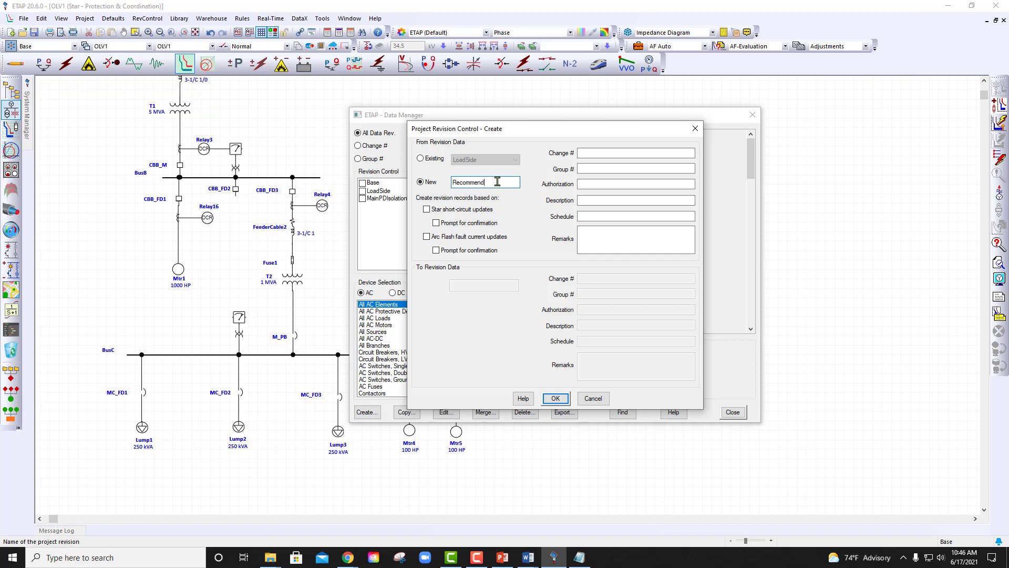
pyautogui.click(556, 398)
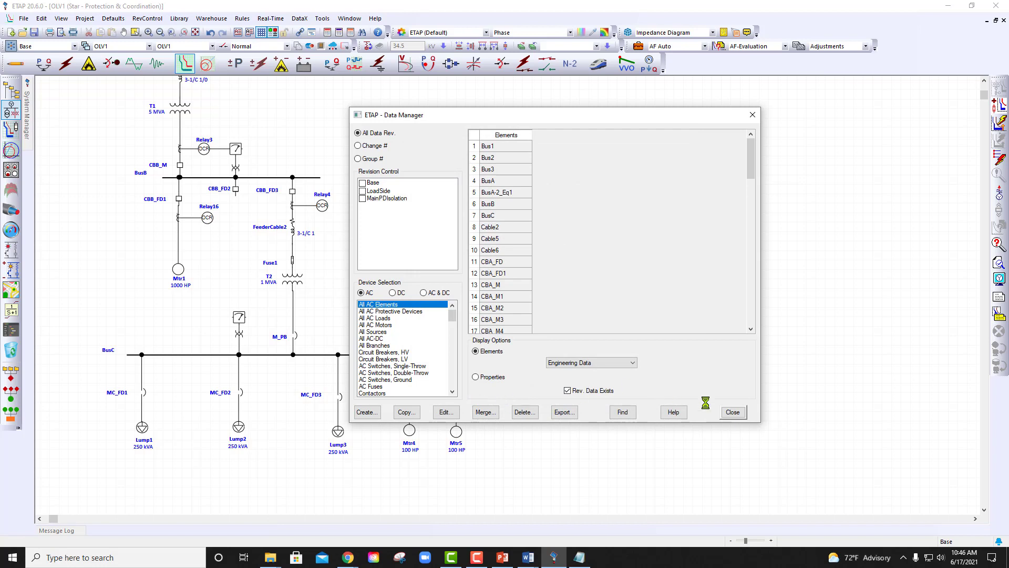
pyautogui.click(733, 411)
pyautogui.click(47, 46)
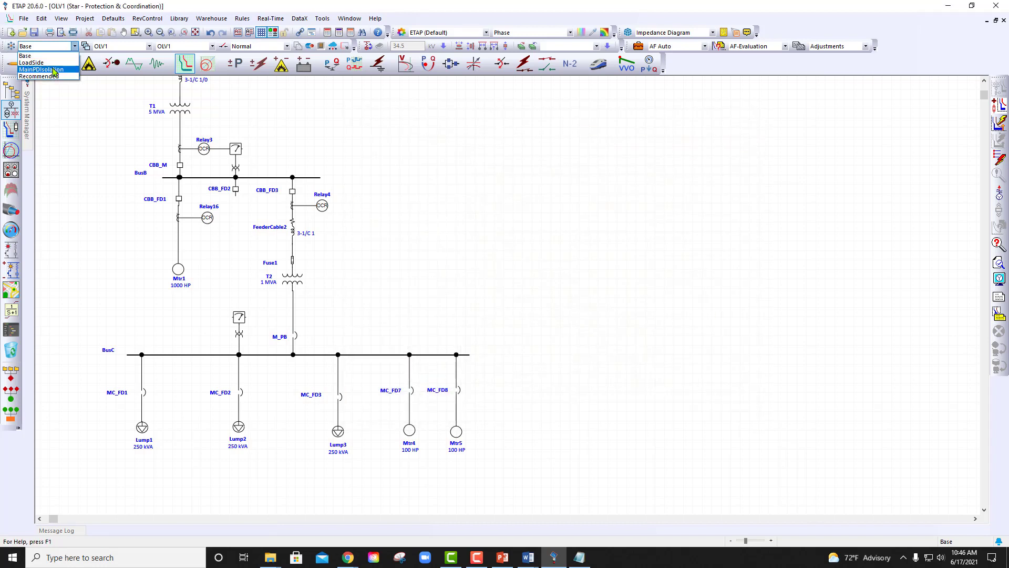
pyautogui.click(52, 76)
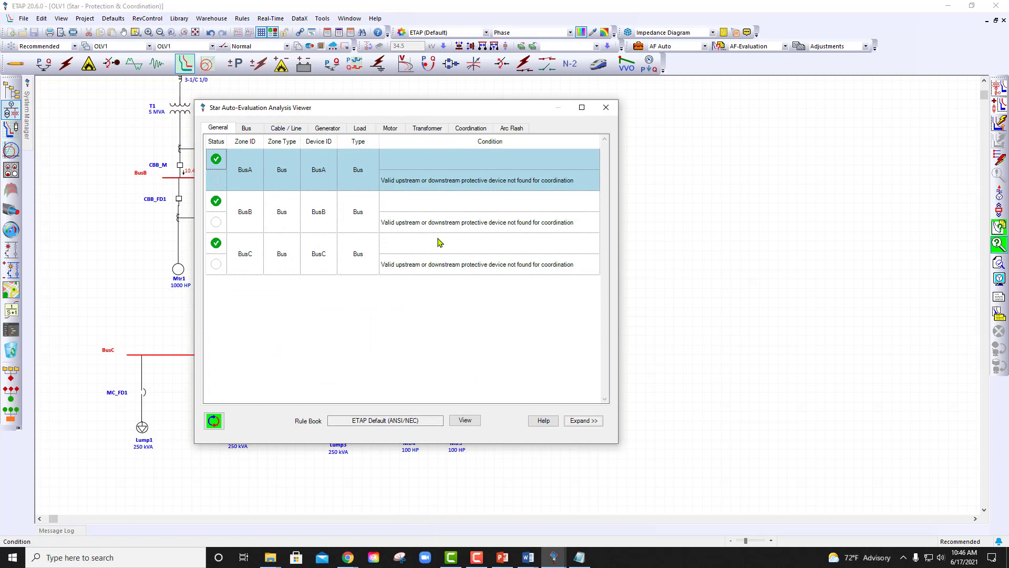
# Check the Coordination results, then the Arc Flash results with the BusA plot panel expanded.
pyautogui.click(468, 128)
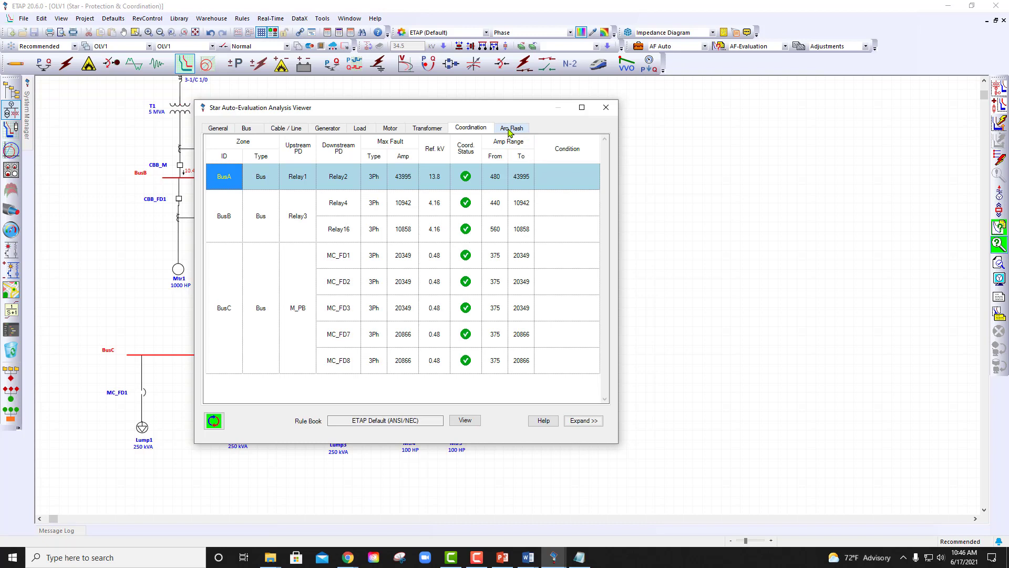
pyautogui.click(509, 129)
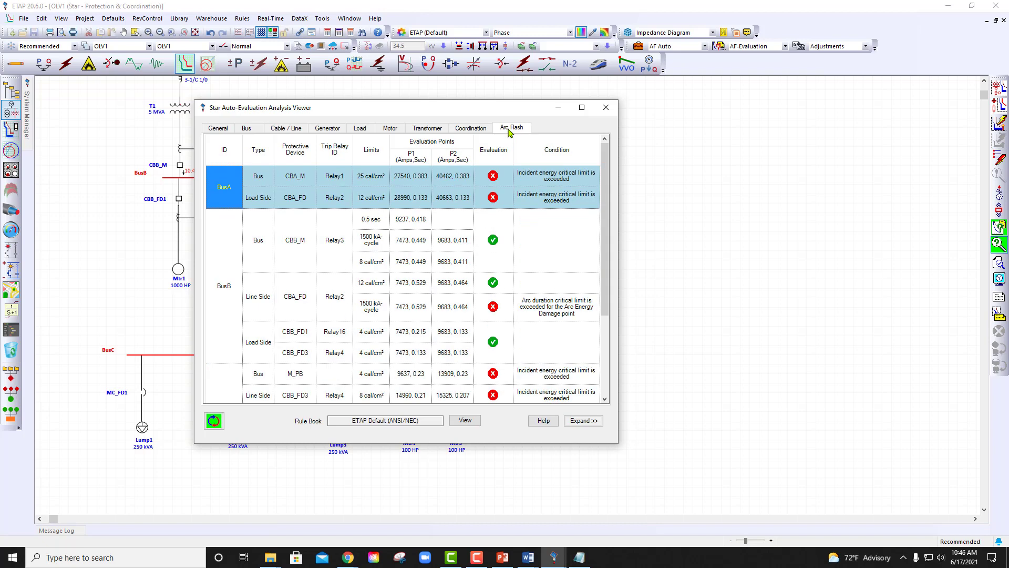
pyautogui.click(584, 421)
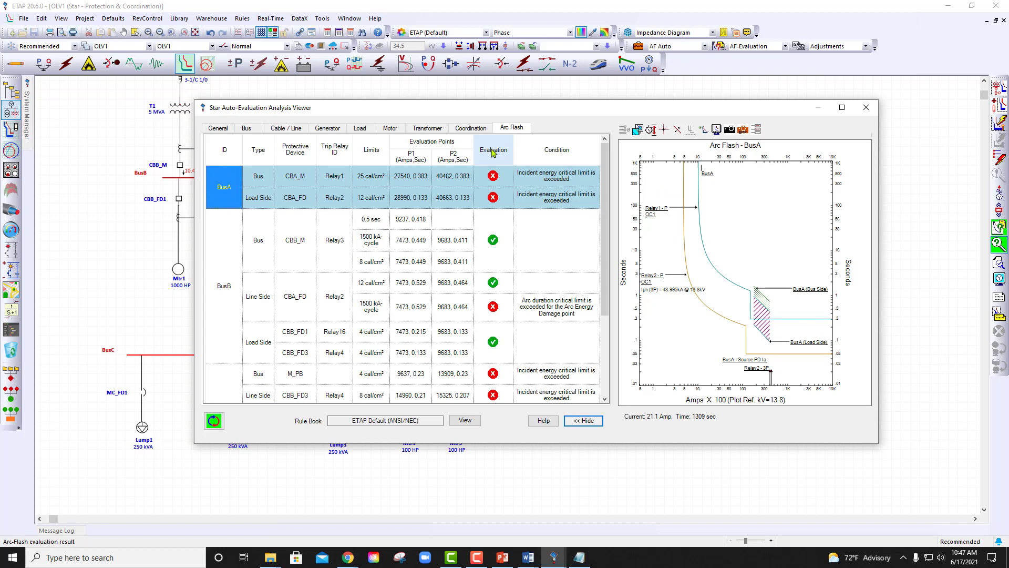
# Plot the BusC arc flash evaluations for the MC_FD3, MC_FD2, MC_FD1 and M_PB devices.
pyautogui.click(470, 127)
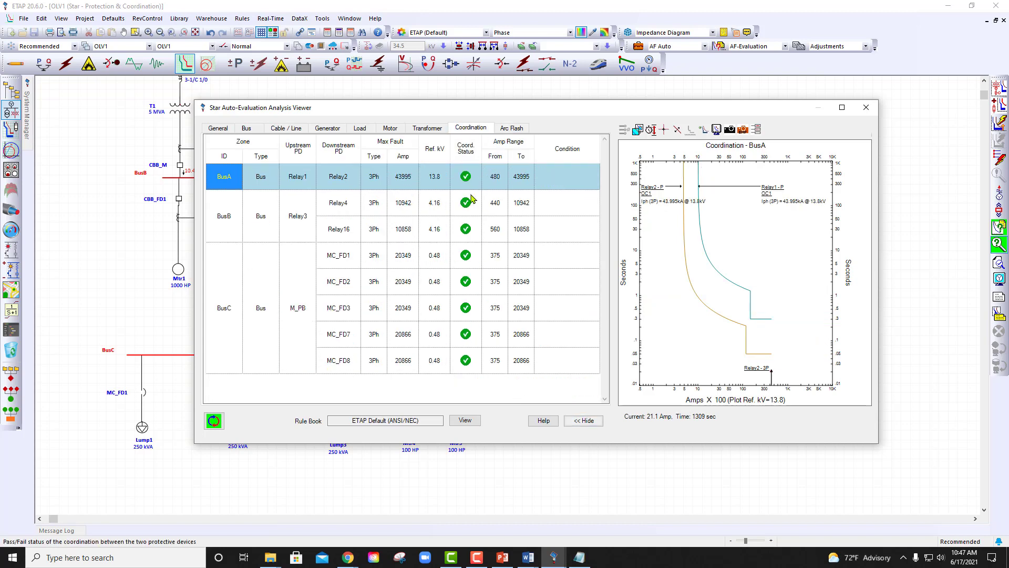
pyautogui.click(512, 128)
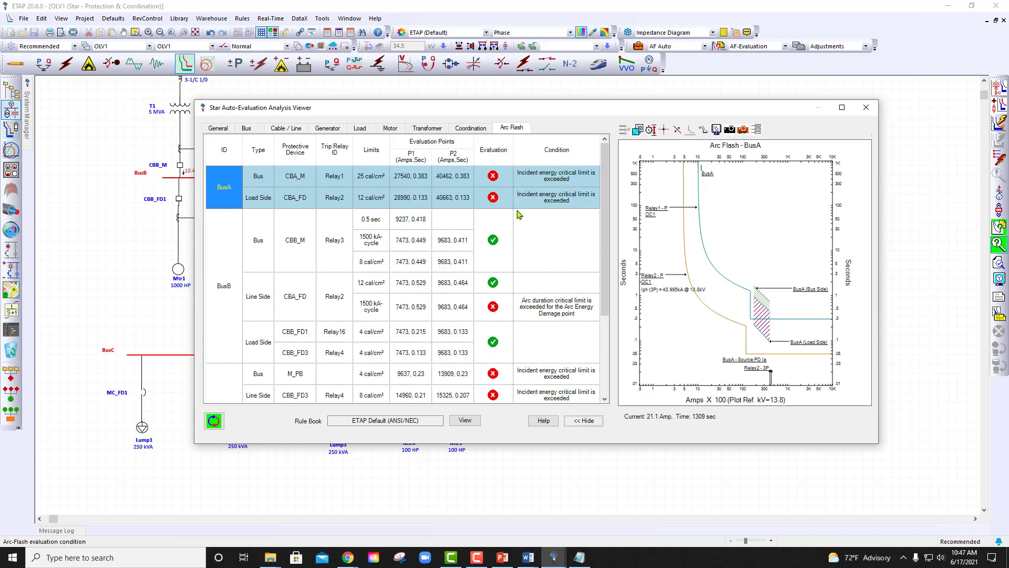
pyautogui.scroll(-1, 543, 293)
pyautogui.scroll(-1, 543, 292)
pyautogui.scroll(-1, 543, 292)
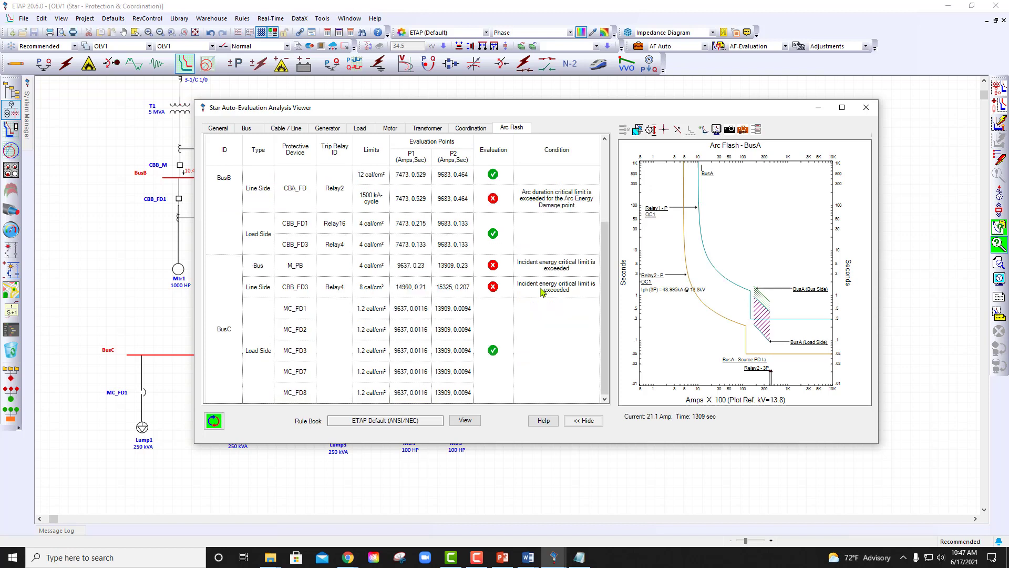
pyautogui.click(546, 339)
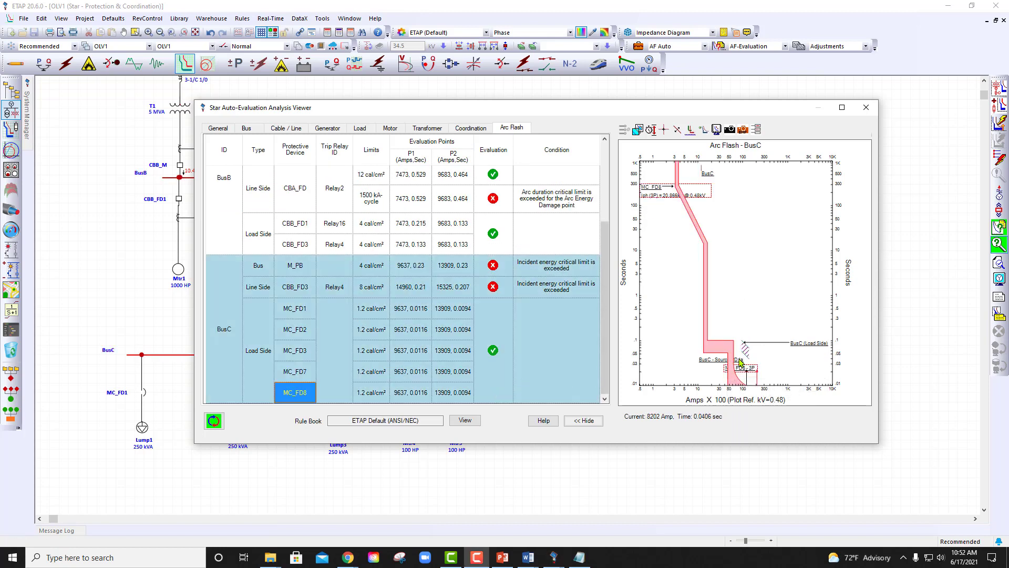
pyautogui.moveTo(750, 359)
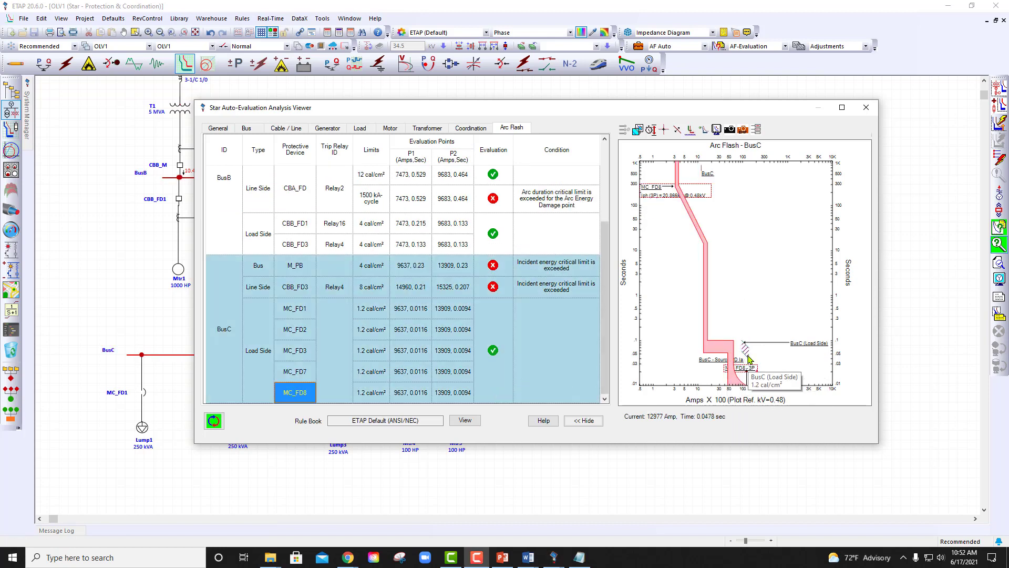
pyautogui.click(291, 358)
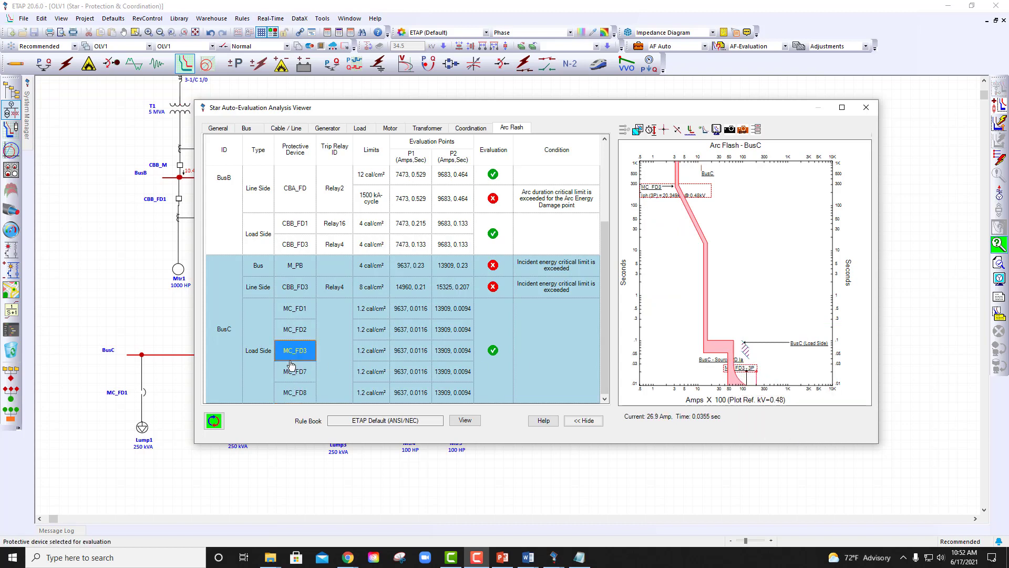
pyautogui.click(293, 334)
pyautogui.click(298, 315)
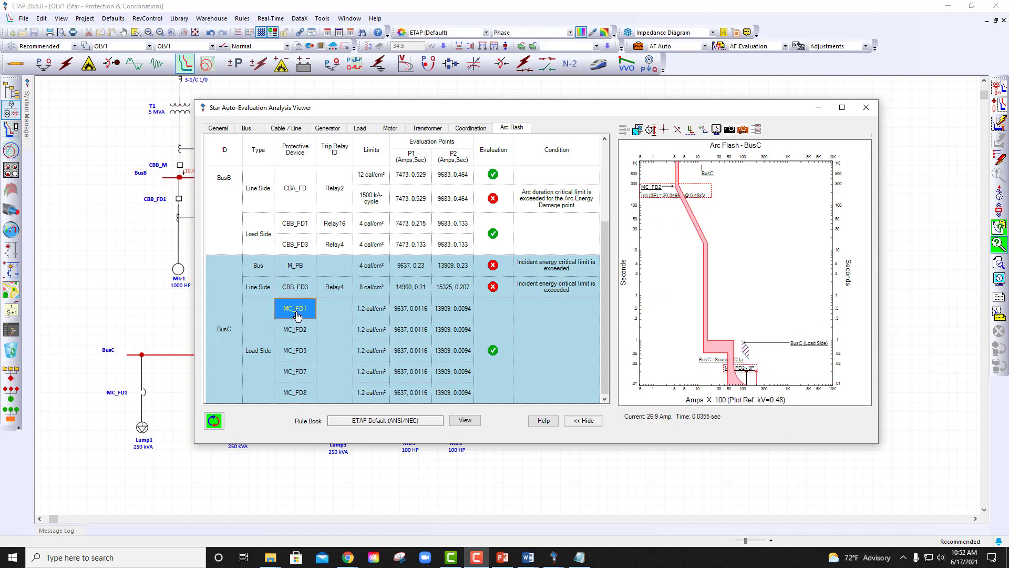
pyautogui.click(297, 274)
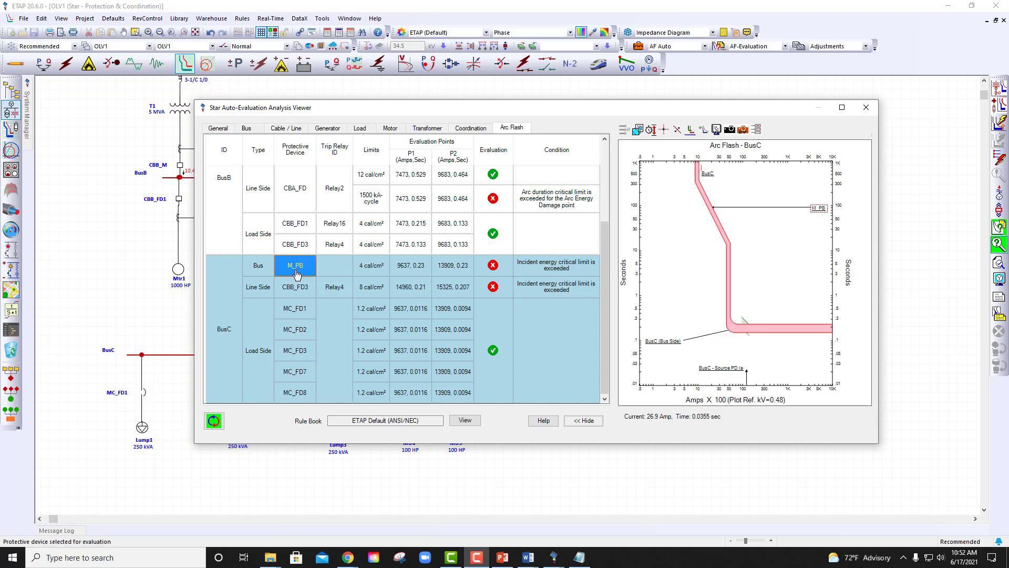
# Reposition the BusC bus-side 4 cal/cm² label, then plot the failing CBB_FD3 line-side check.
pyautogui.click(743, 324)
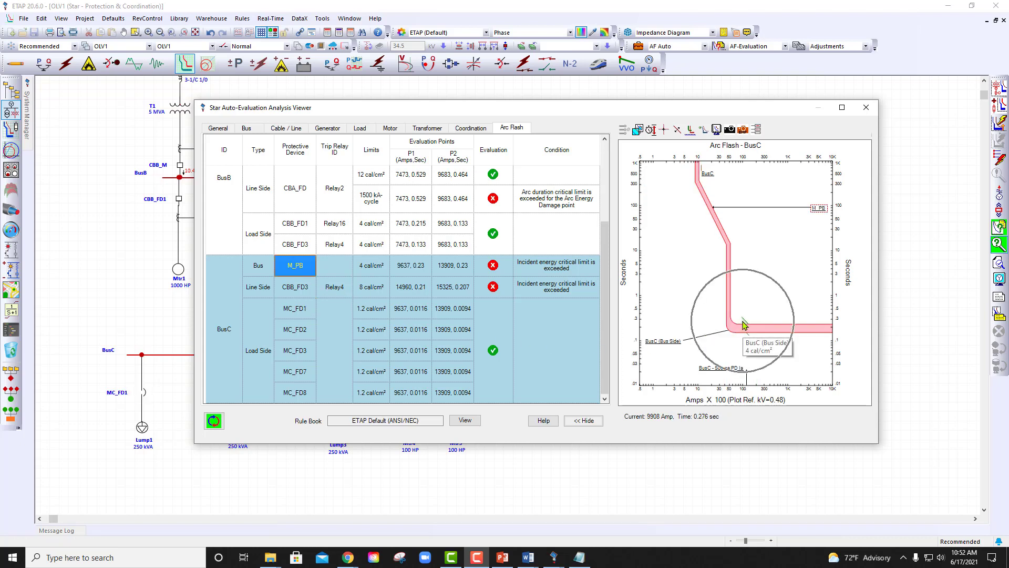
pyautogui.moveTo(665, 341)
pyautogui.mouseDown()
pyautogui.moveTo(777, 299)
pyautogui.moveTo(769, 306)
pyautogui.mouseUp()
pyautogui.rightClick(769, 306)
pyautogui.click(798, 420)
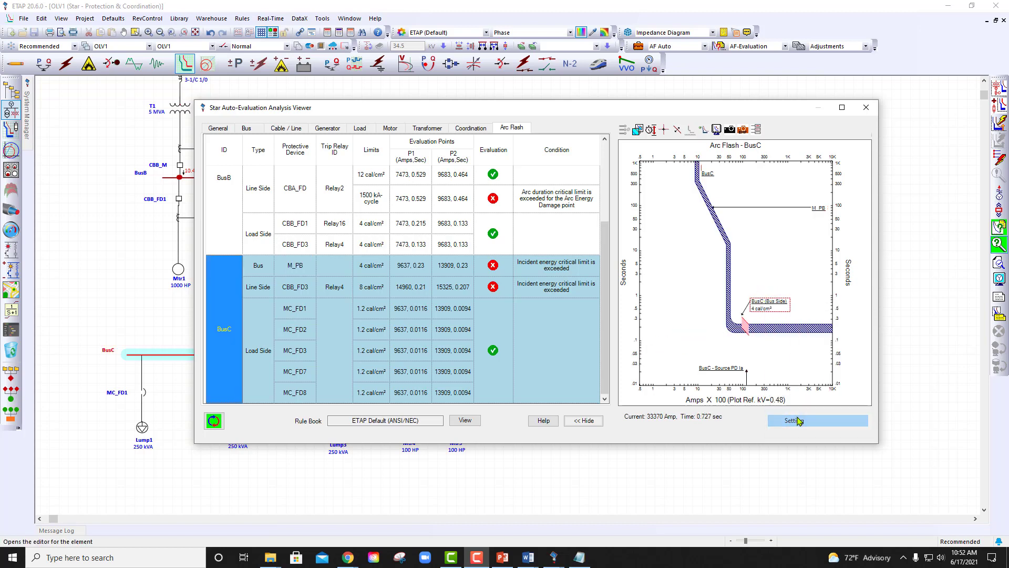
pyautogui.click(747, 329)
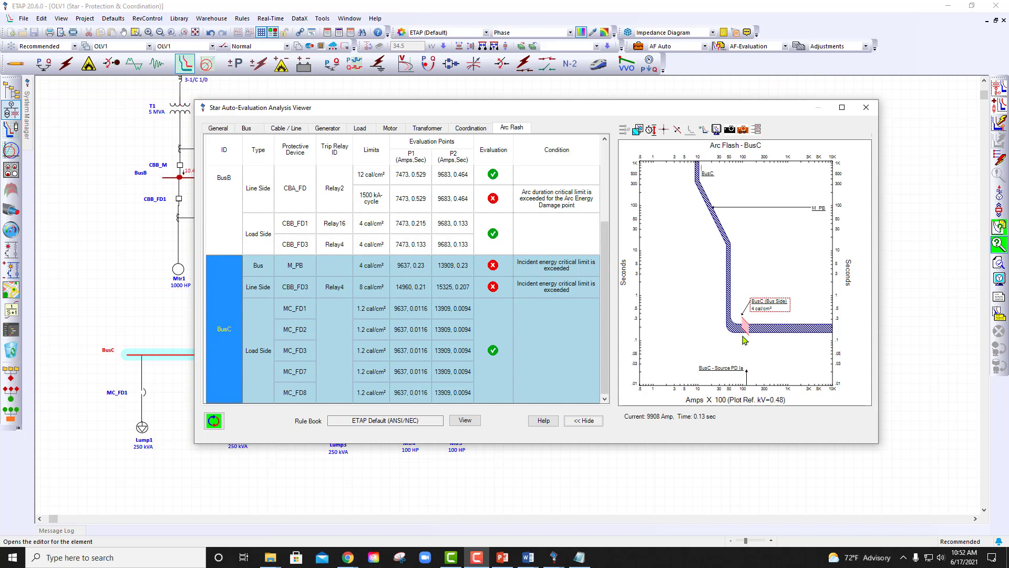
pyautogui.click(296, 289)
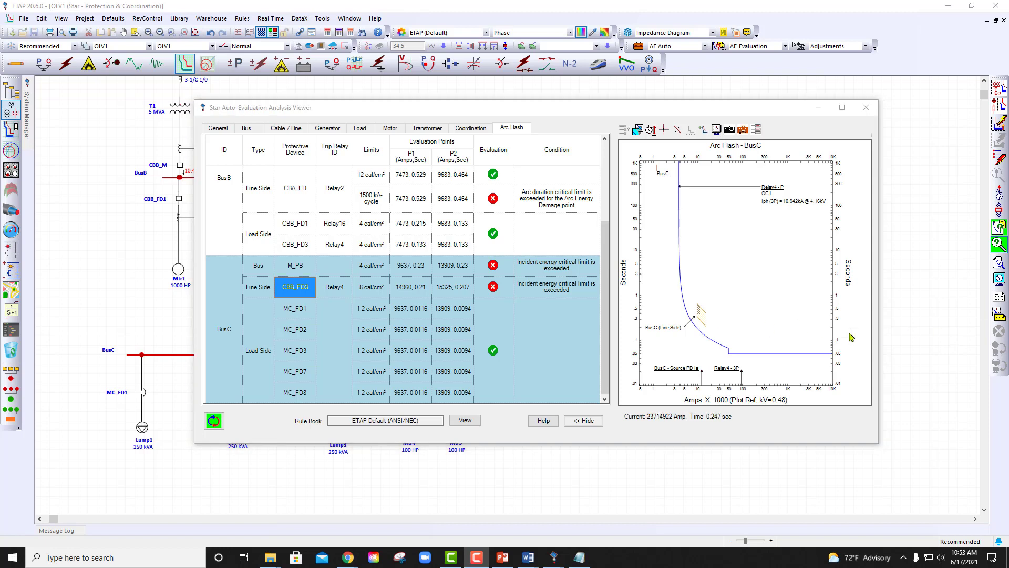
# Select CBB_FD3's Relay4 curve and move the BusC (Line Side) 8 cal/cm² label up-right.
pyautogui.click(679, 284)
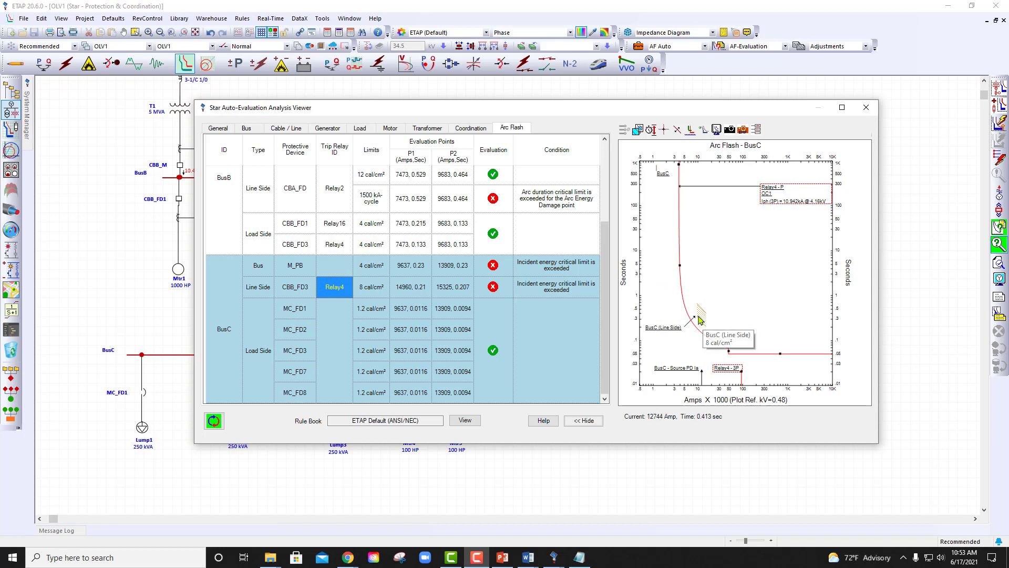
pyautogui.moveTo(662, 327)
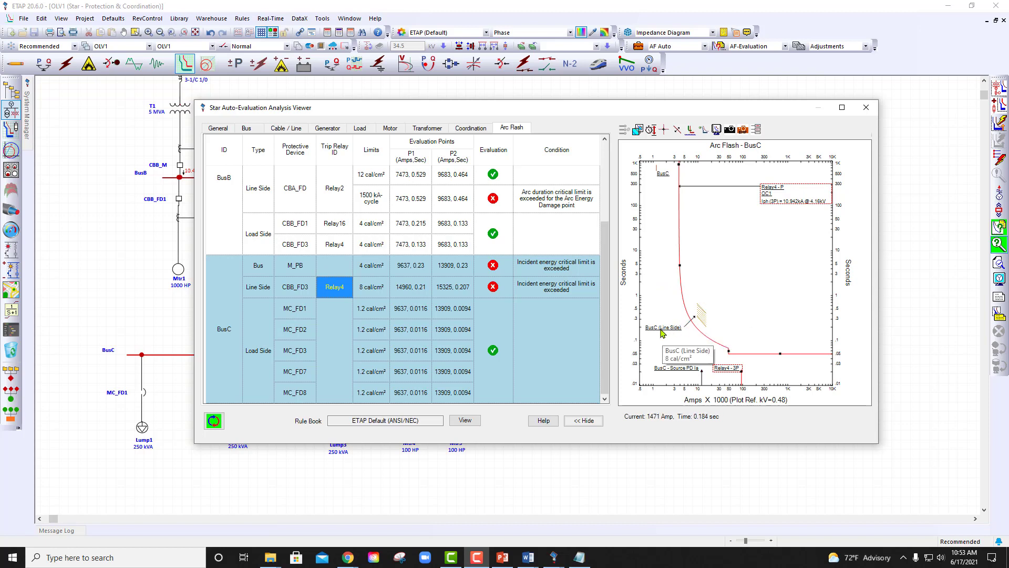
pyautogui.moveTo(662, 333); pyautogui.dragTo(724, 299)
pyautogui.rightClick(724, 299)
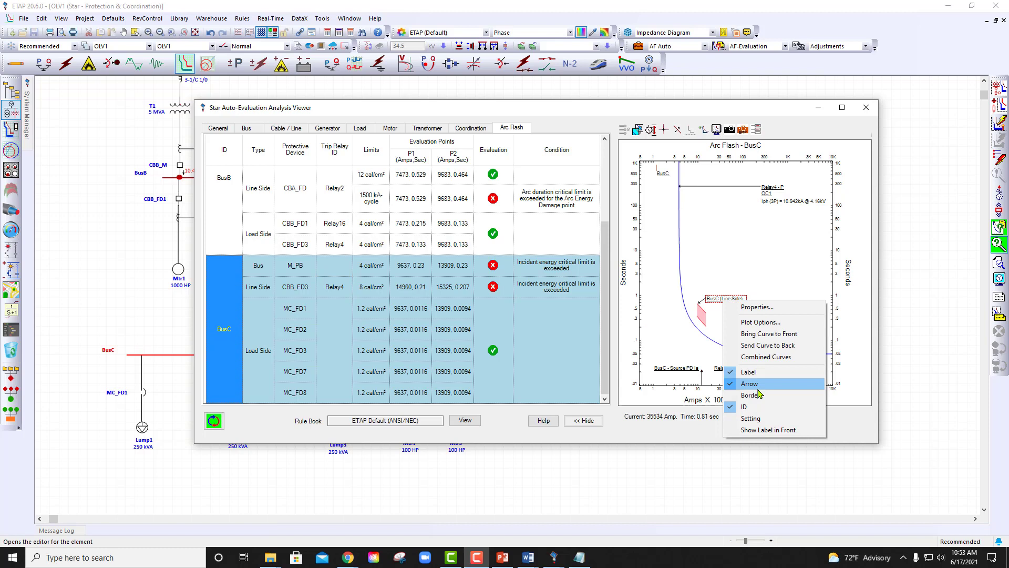
pyautogui.press('Escape')
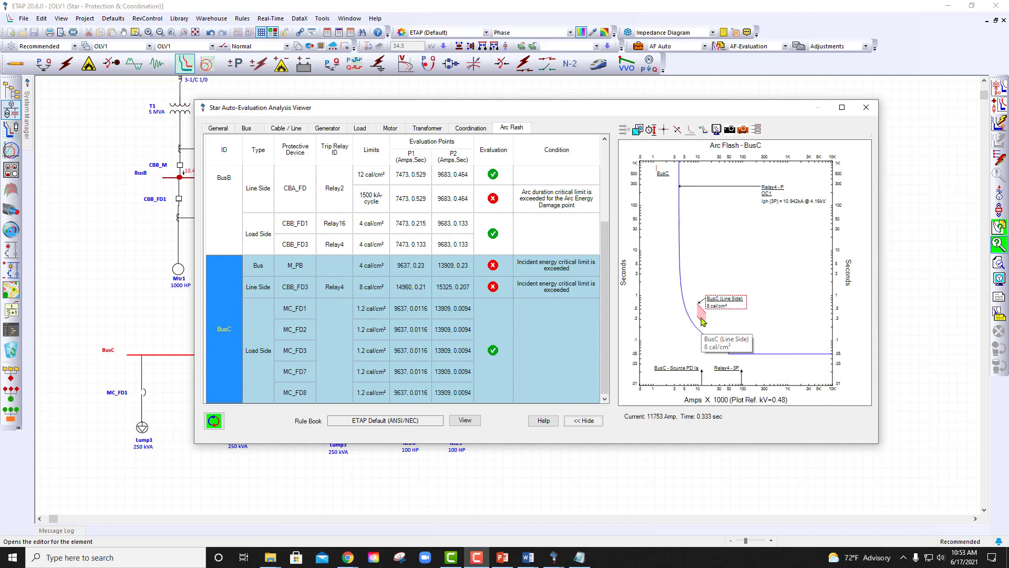
# In BusC's Bus Editor C-area settings, change the bus-side Constant IE from 4 to 8 cal/cm².
pyautogui.doubleClick(702, 321)
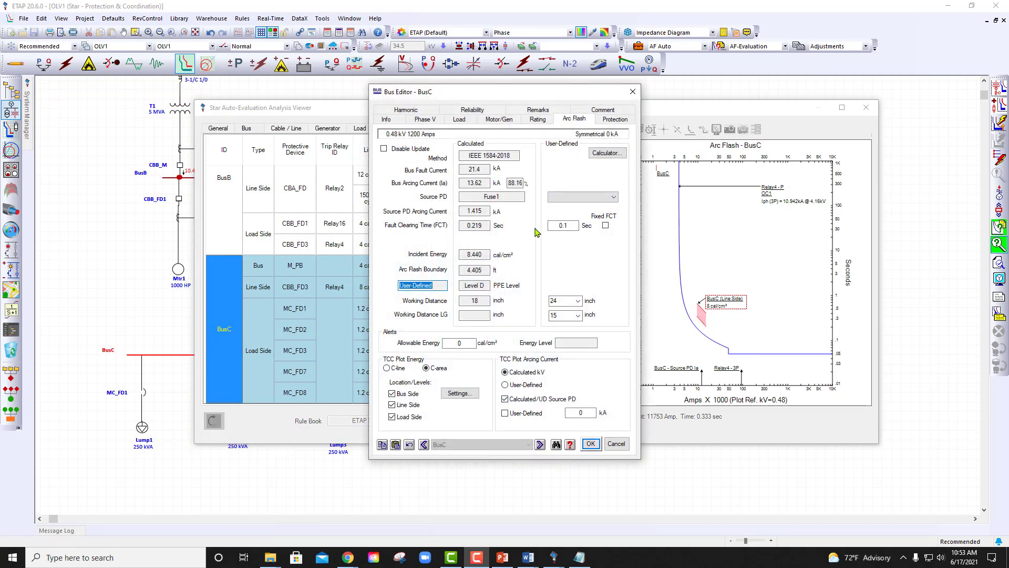
pyautogui.click(461, 393)
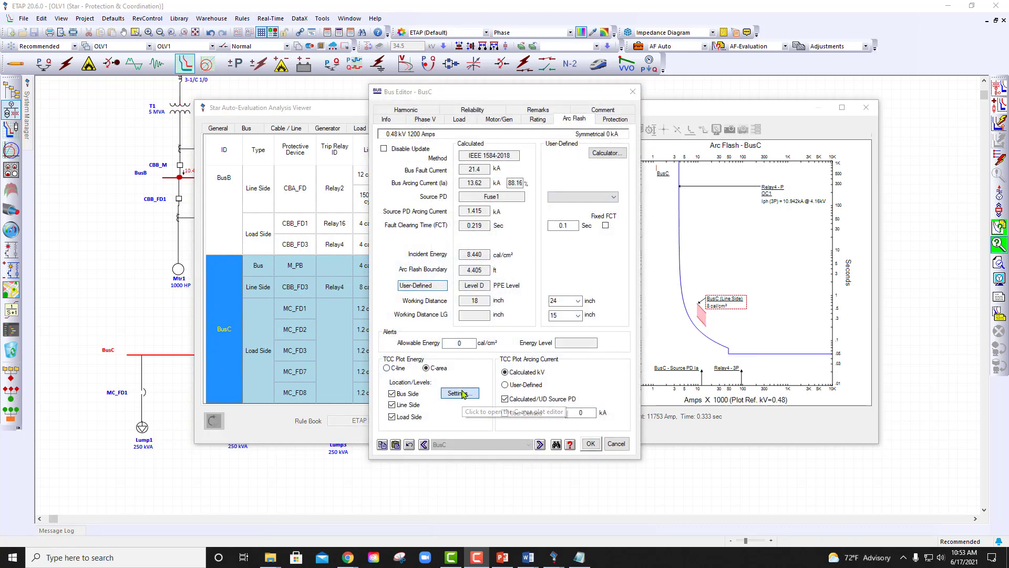
pyautogui.doubleClick(495, 147)
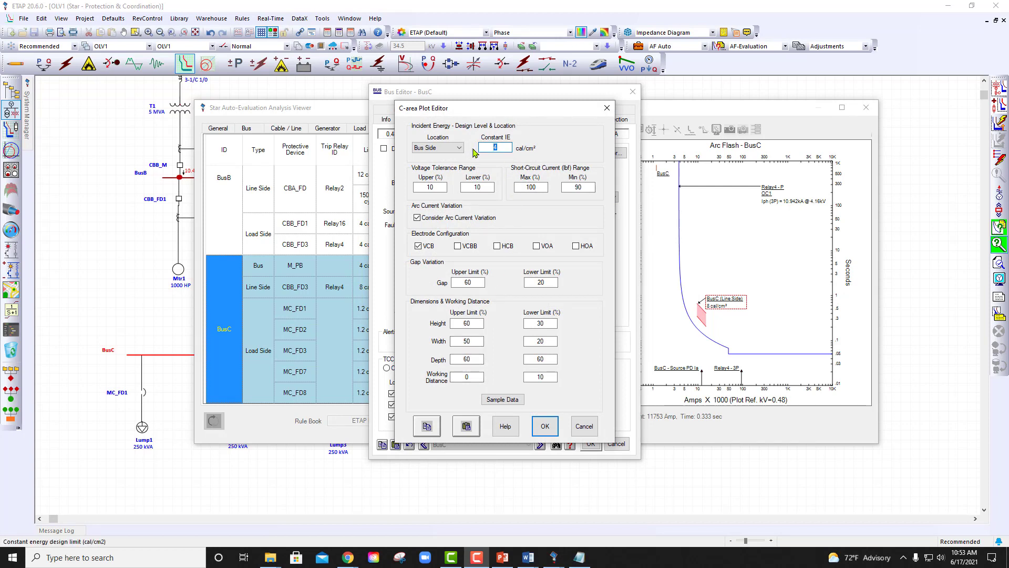
pyautogui.write('8')
pyautogui.click(547, 427)
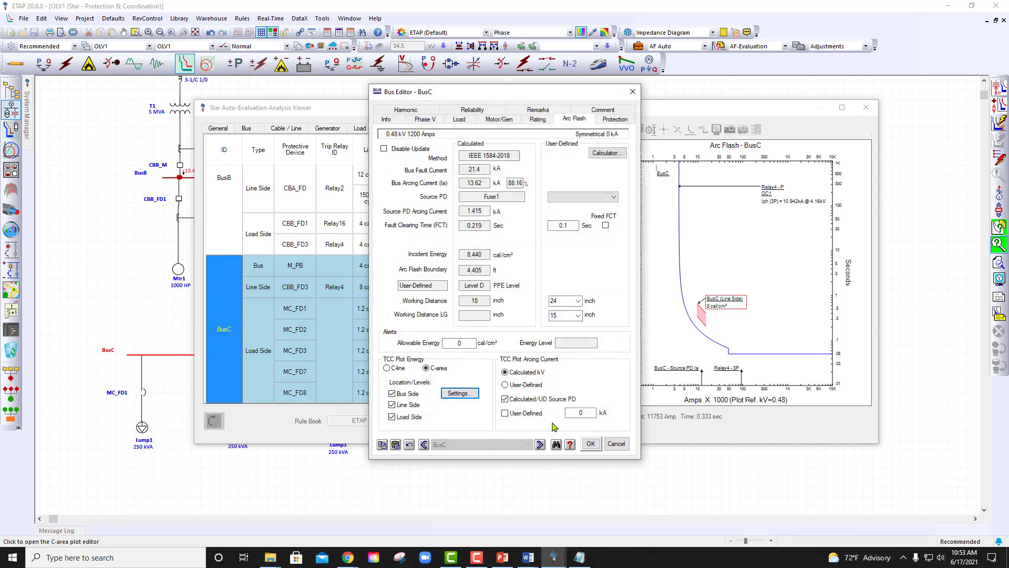
pyautogui.click(590, 444)
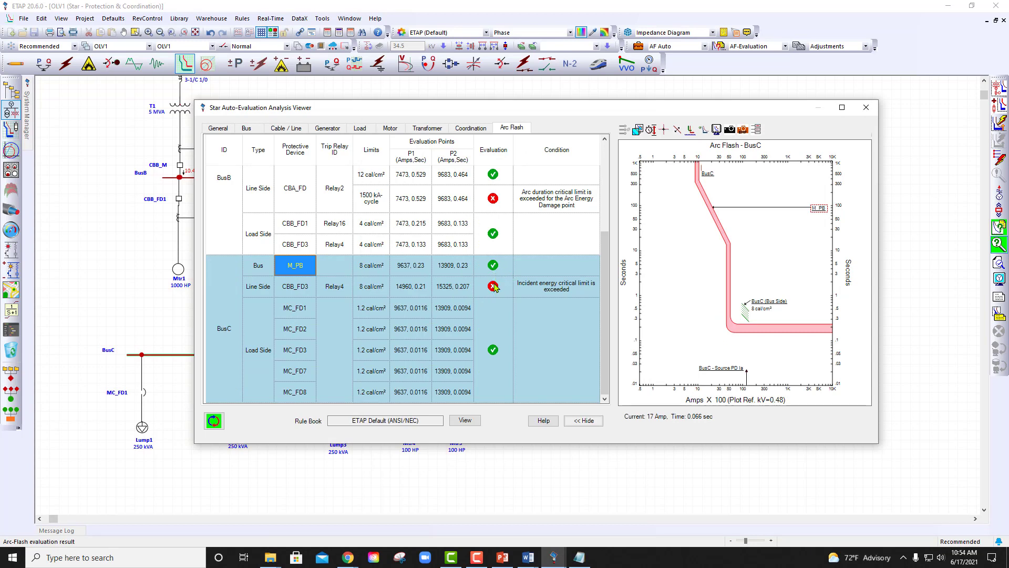
# Replot CBB_FD3, then set BusC's line-side Constant IE to 12 cal/cm² in the Bus Editor.
pyautogui.click(487, 289)
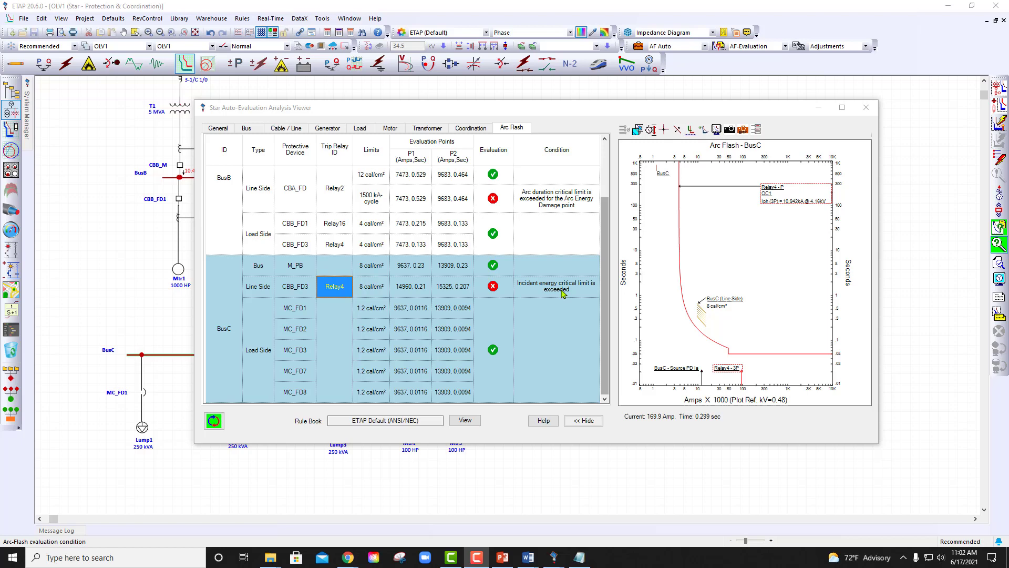
pyautogui.doubleClick(702, 312)
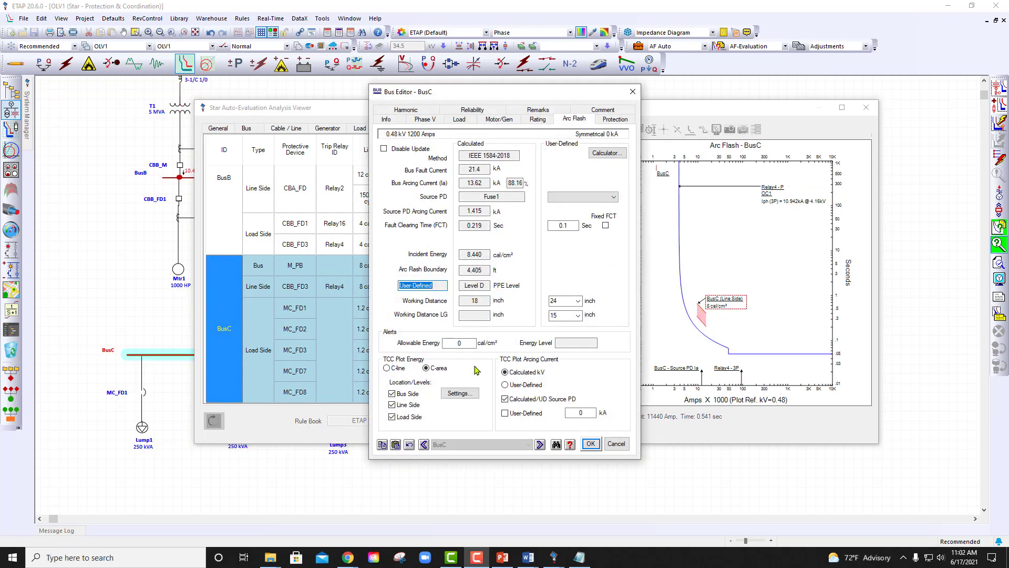
pyautogui.click(468, 393)
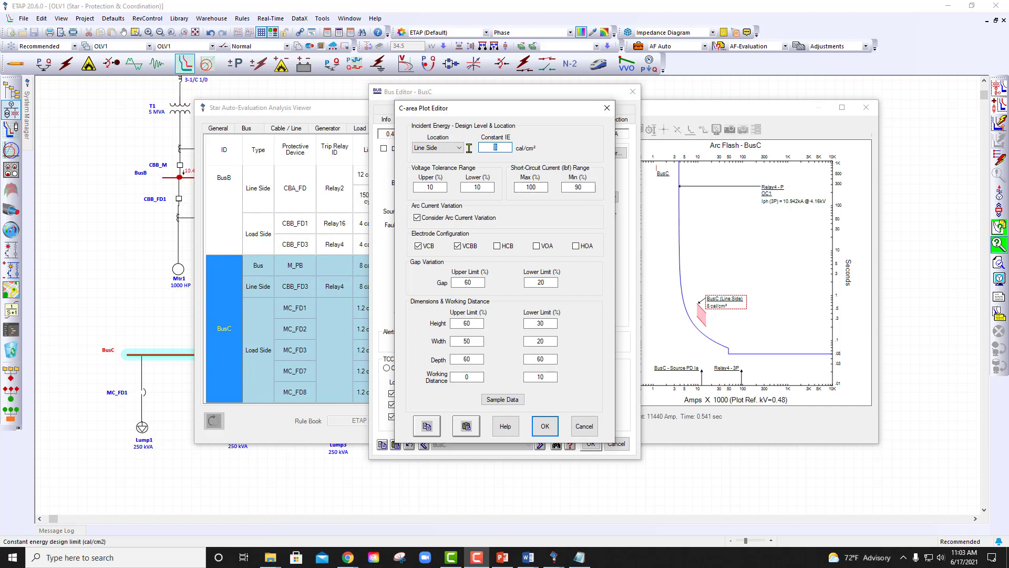
pyautogui.write('12')
pyautogui.click(545, 426)
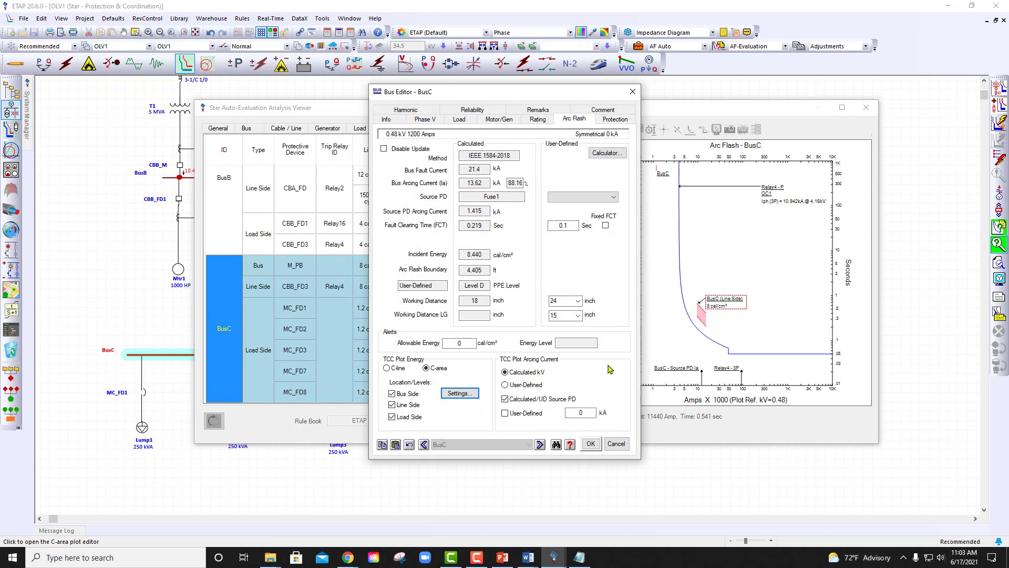
pyautogui.click(591, 443)
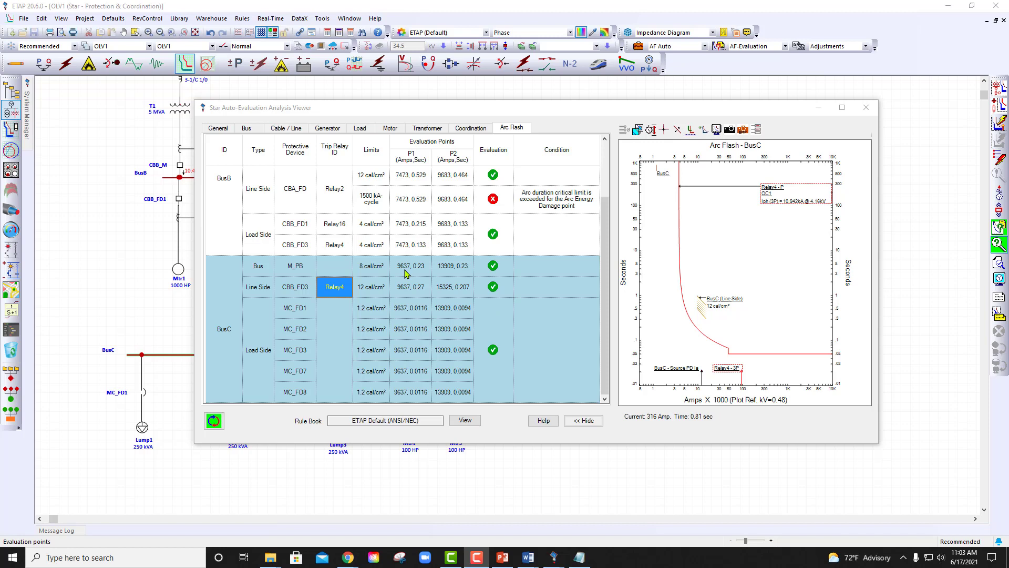
# Plot BusB's Relay2 check and drag the Relay2 curve down so CBA_FD trips at 0.306 s.
pyautogui.click(503, 132)
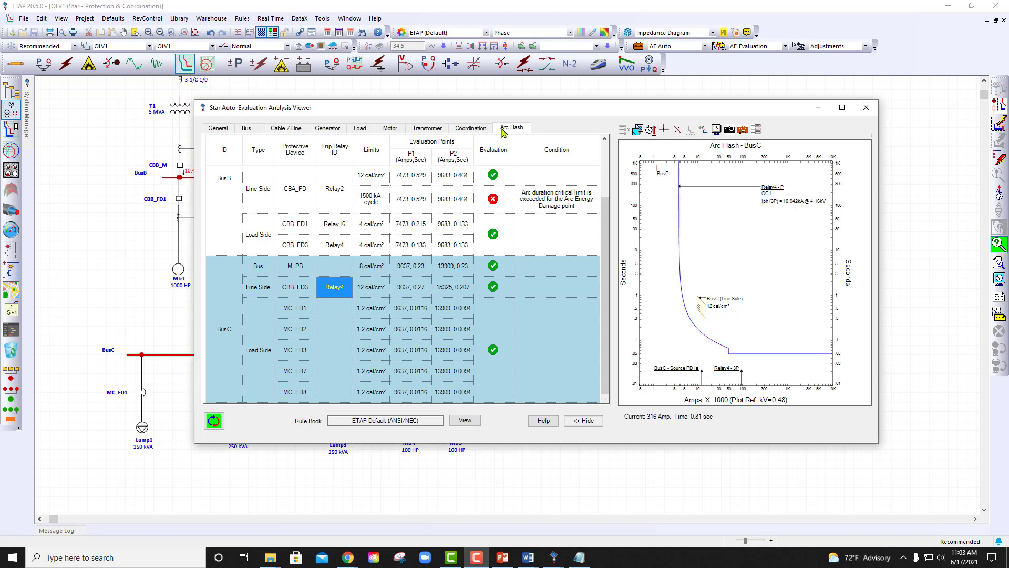
pyautogui.click(339, 202)
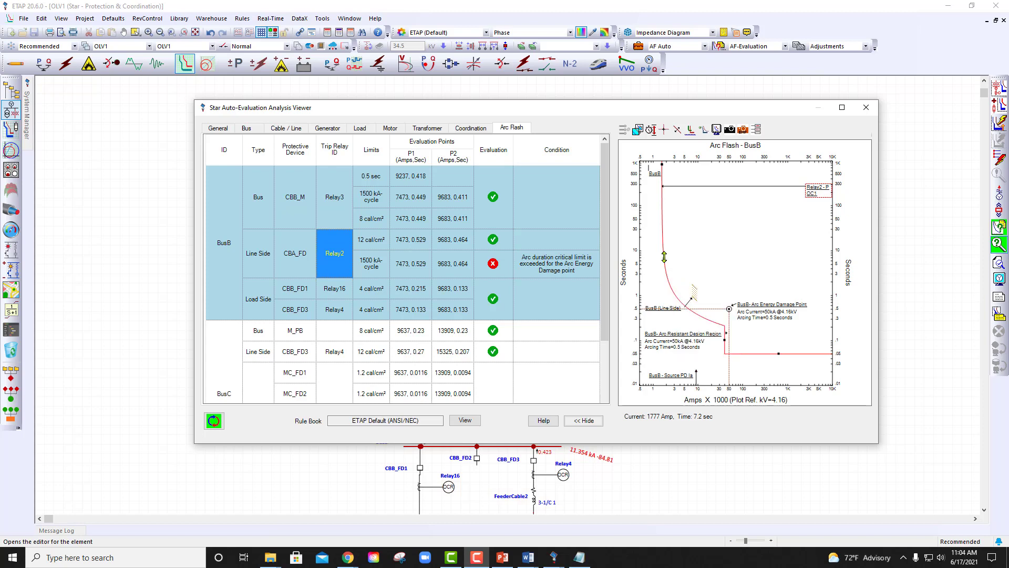
pyautogui.moveTo(664, 257); pyautogui.dragTo(663, 262)
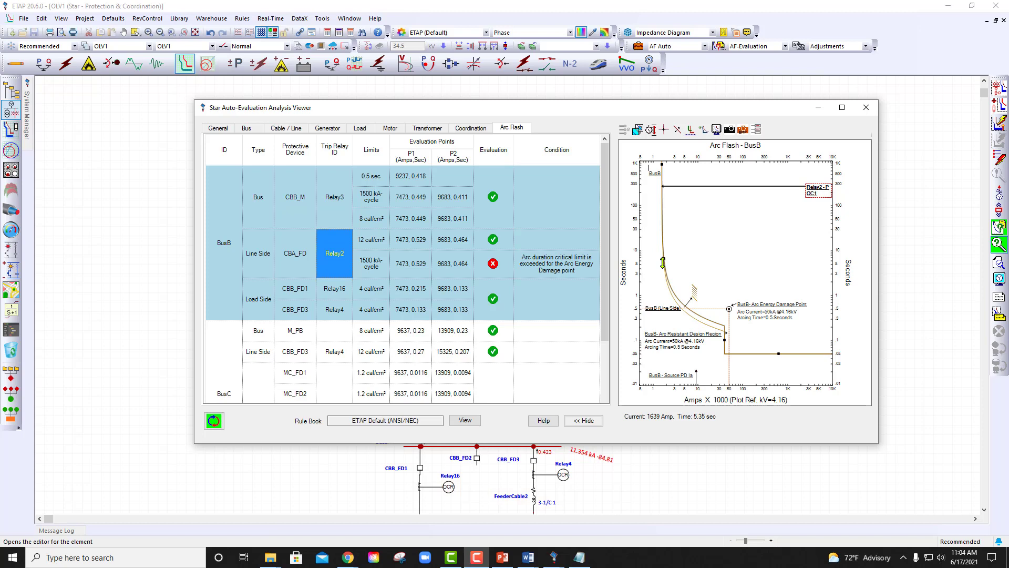
pyautogui.moveTo(662, 263); pyautogui.dragTo(663, 273)
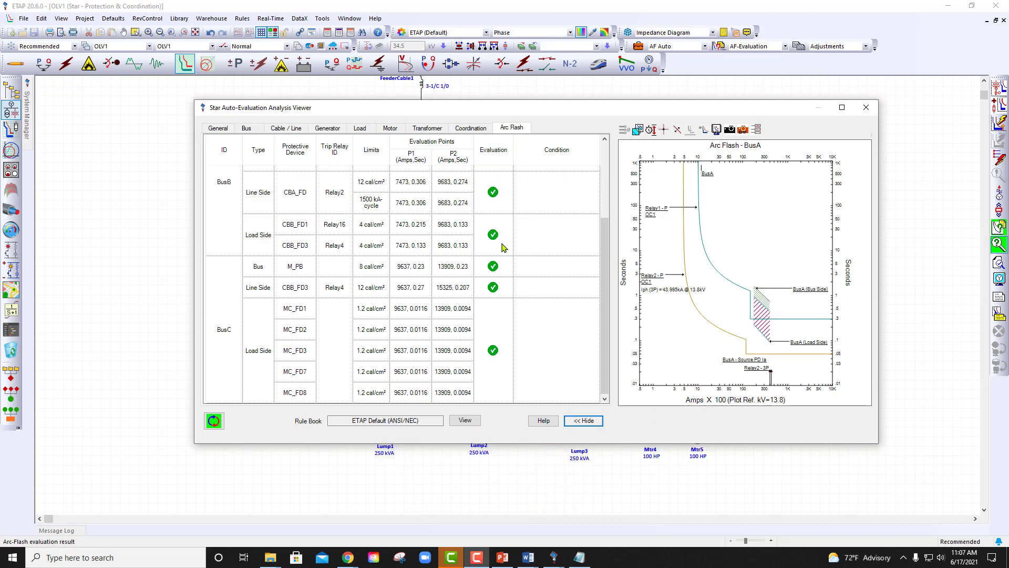
pyautogui.click(470, 128)
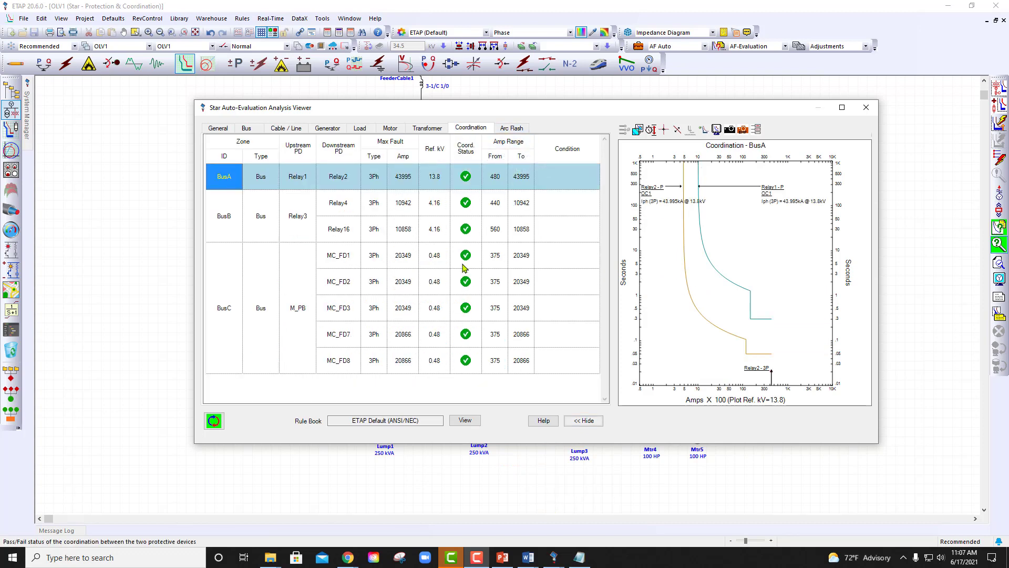
pyautogui.click(511, 128)
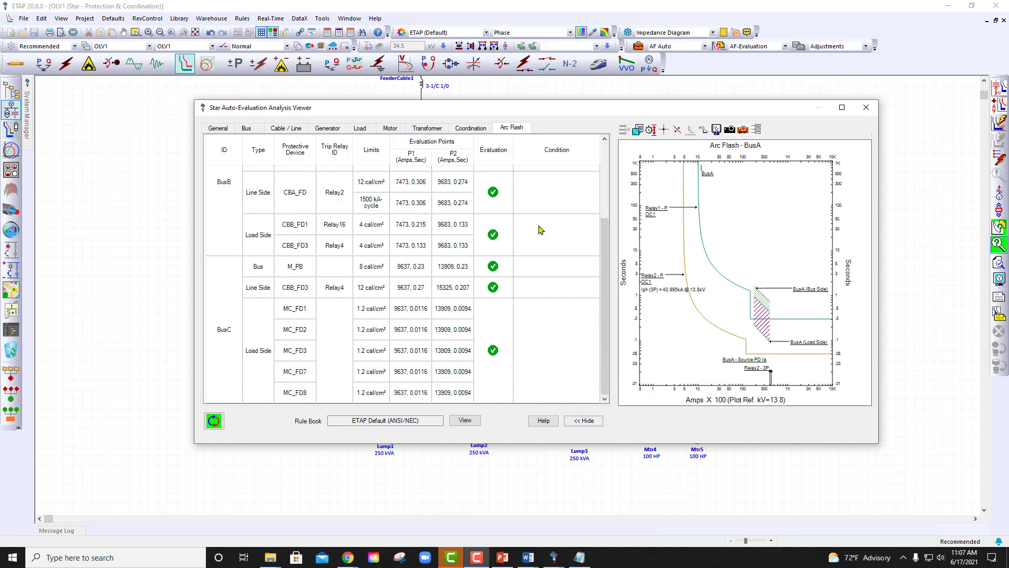